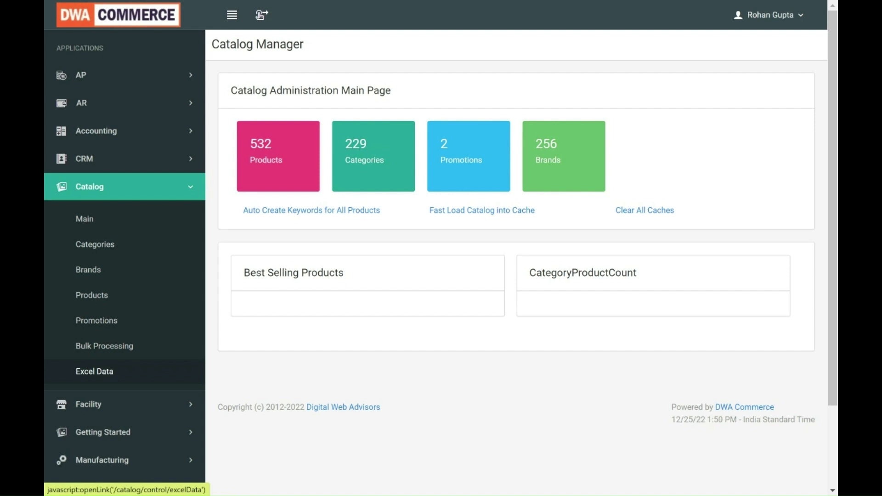
Step: Open the catalog's Excel Data page, and review the #Sample Data sheet of the Brands - Sample Data workbook from the ExcelData folder
click(94, 371)
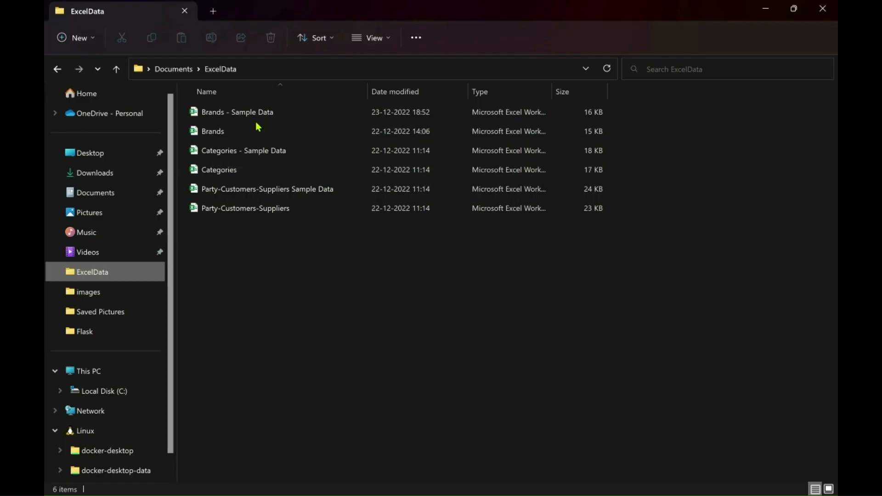
double_click(269, 114)
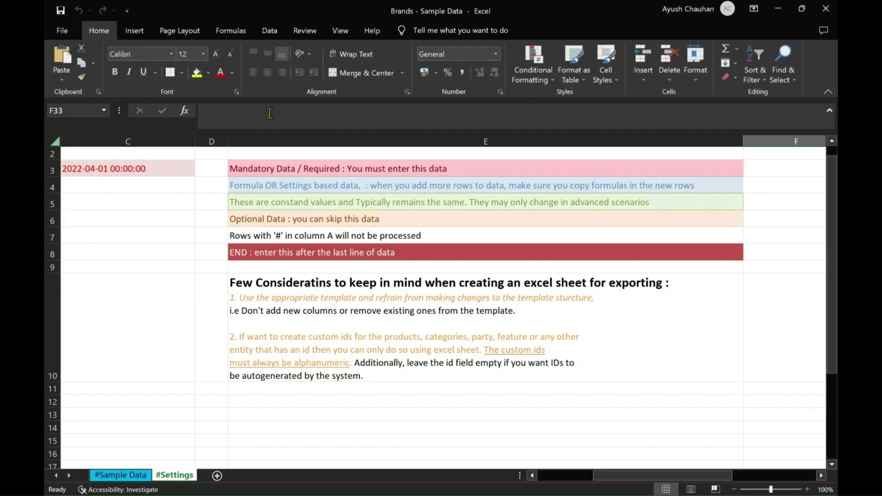
click(121, 477)
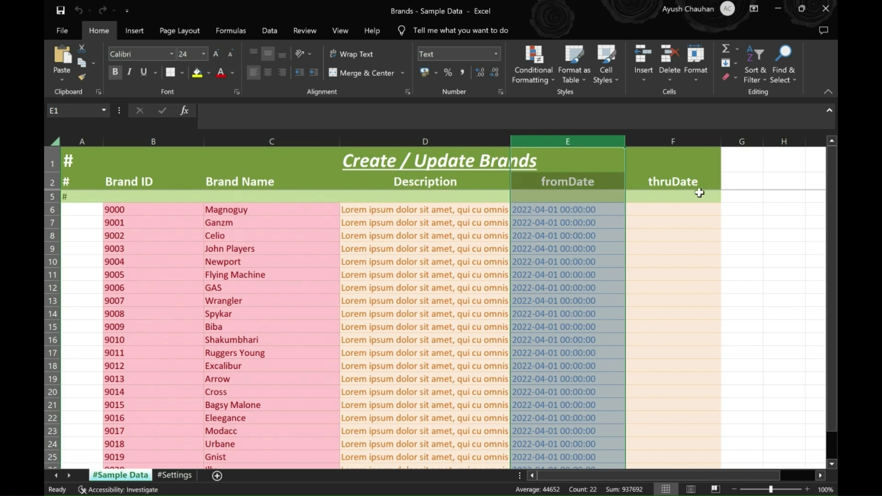
scroll(779, 270, down, 2)
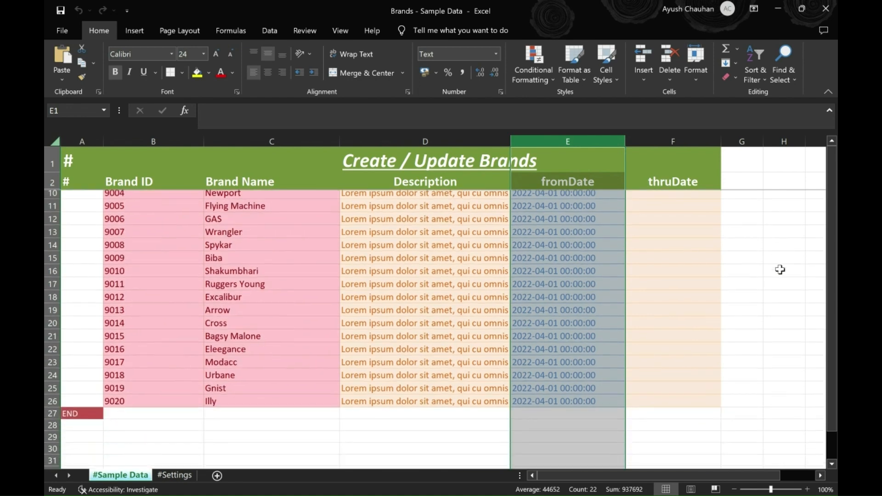
scroll(779, 270, up, 2)
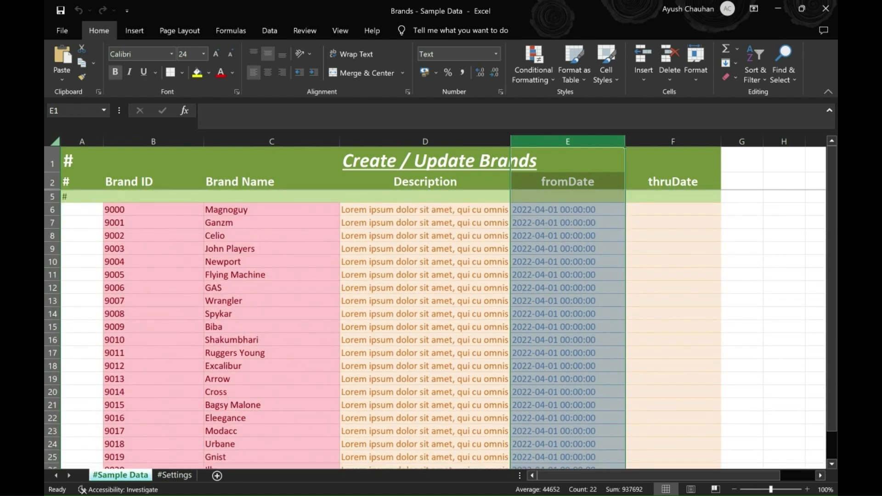
Step: Switch to DWA Commerce and open the new brand form from the Brands page to view its fields
key(alt+Tab)
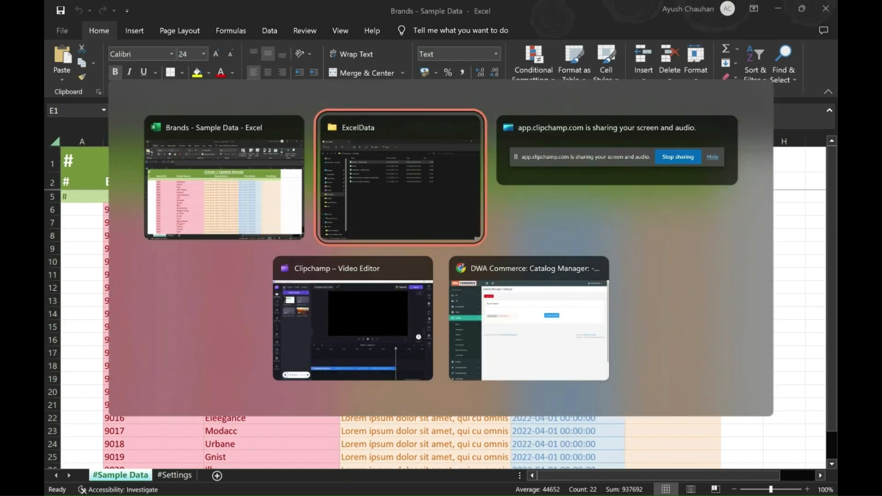
key(alt+Tab)
key(alt+Tab)
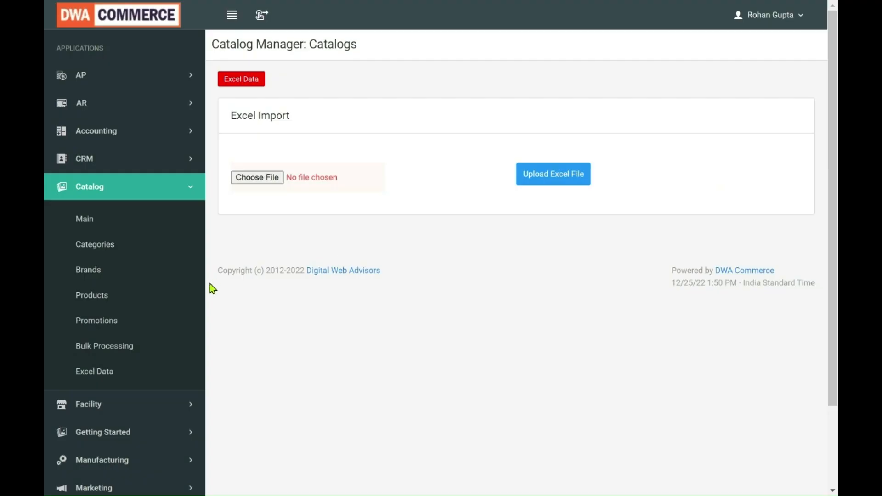
click(102, 271)
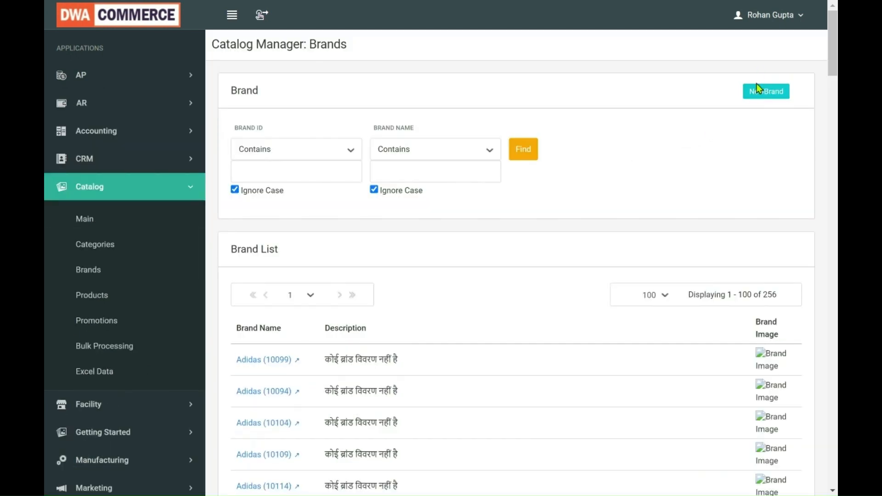
click(756, 90)
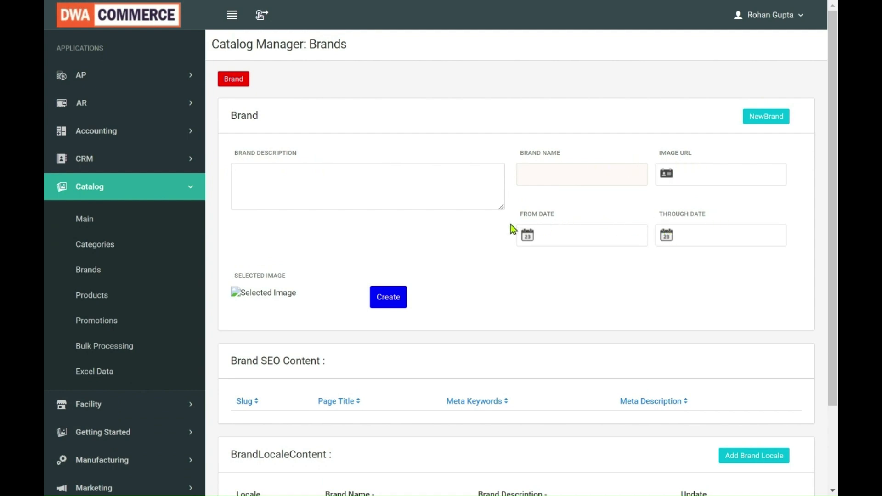
Step: Switch to the Brands - Sample Data workbook and examine the sample brand rows and the setup date and guidelines on the #Settings sheet
key(alt+Tab)
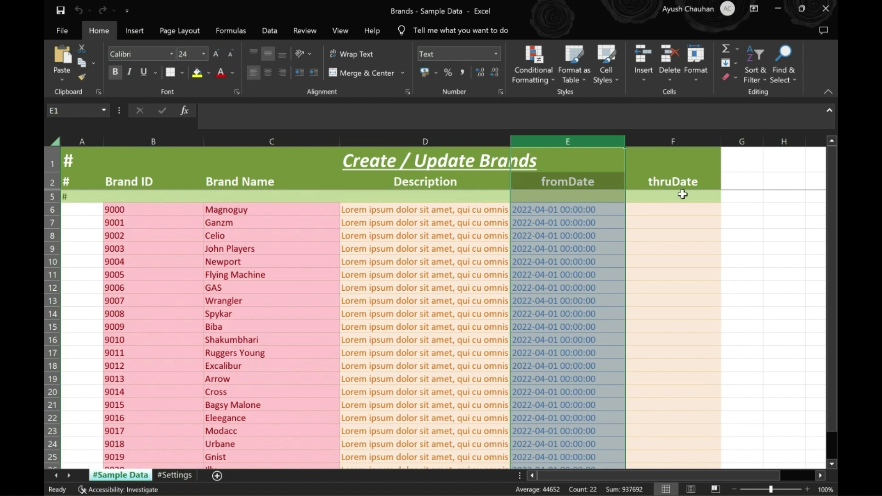
scroll(807, 255, down, 2)
scroll(808, 257, up, 2)
mouse_move(407, 495)
scroll(793, 246, down, 1)
scroll(794, 246, up, 1)
click(173, 475)
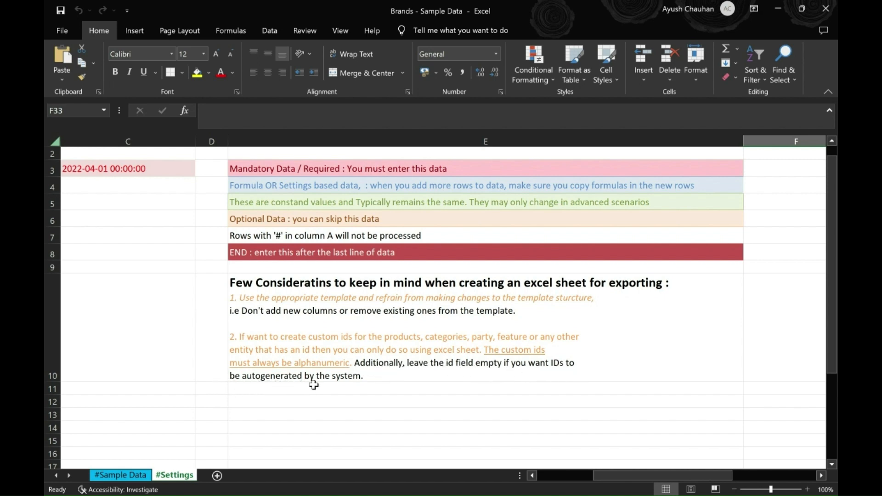
scroll(377, 382, left, 2)
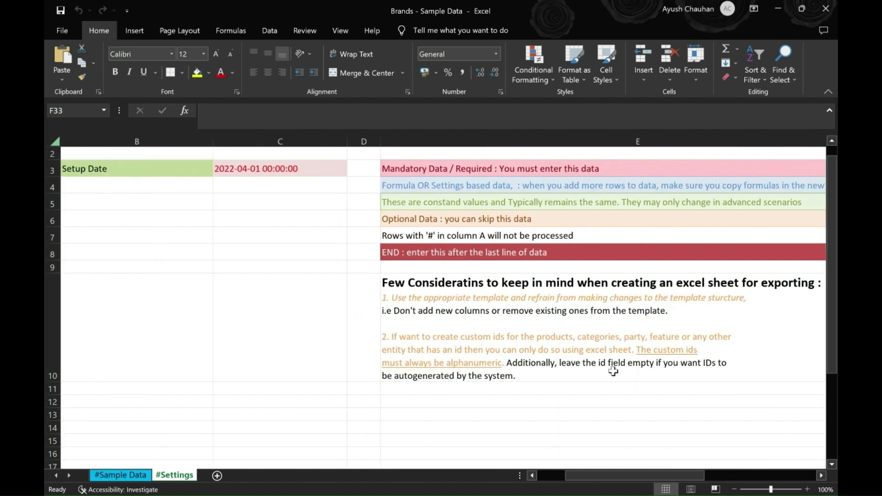
Step: Open the blank Brands template workbook from the ExcelData folder
key(alt+Tab)
key(alt+Tab)
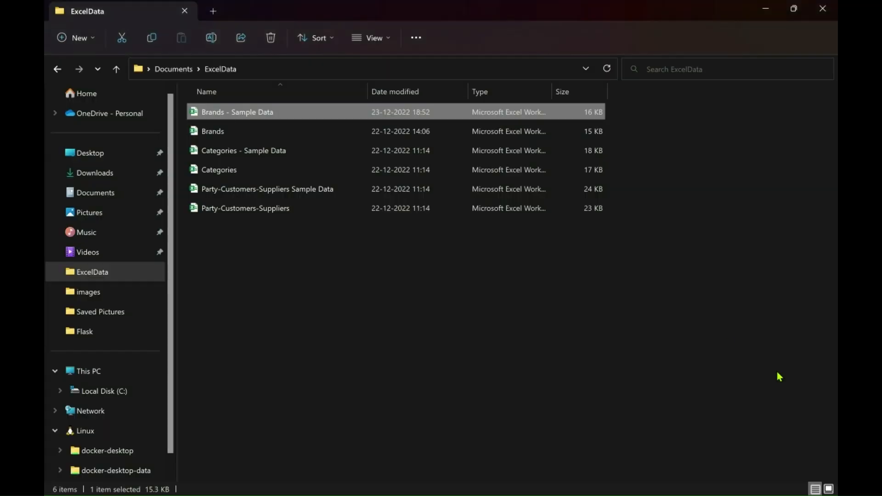
double_click(229, 132)
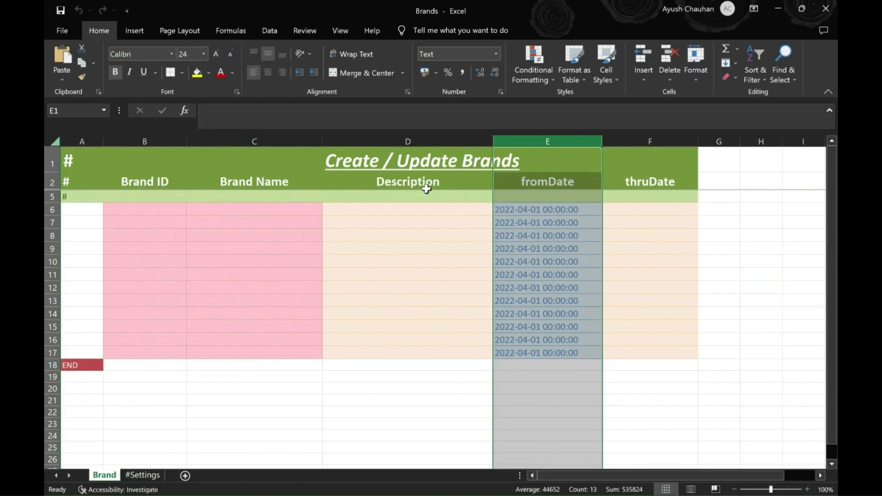
key(alt+Tab)
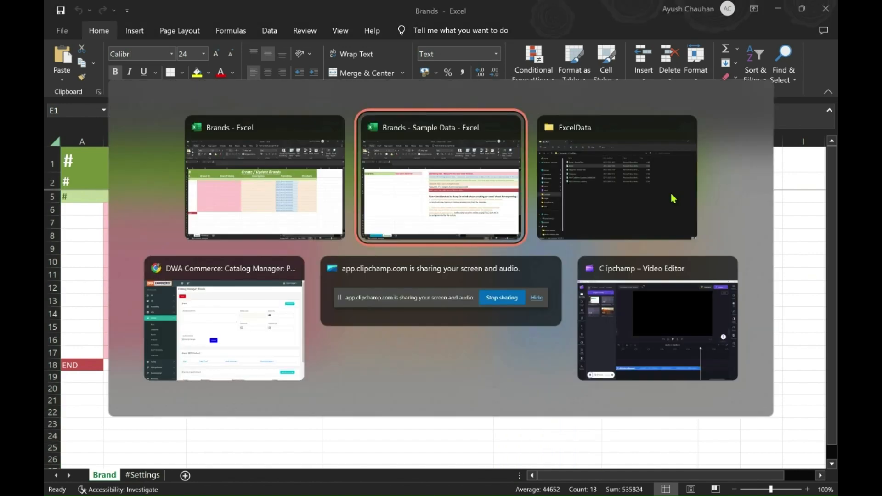
key(alt+Tab)
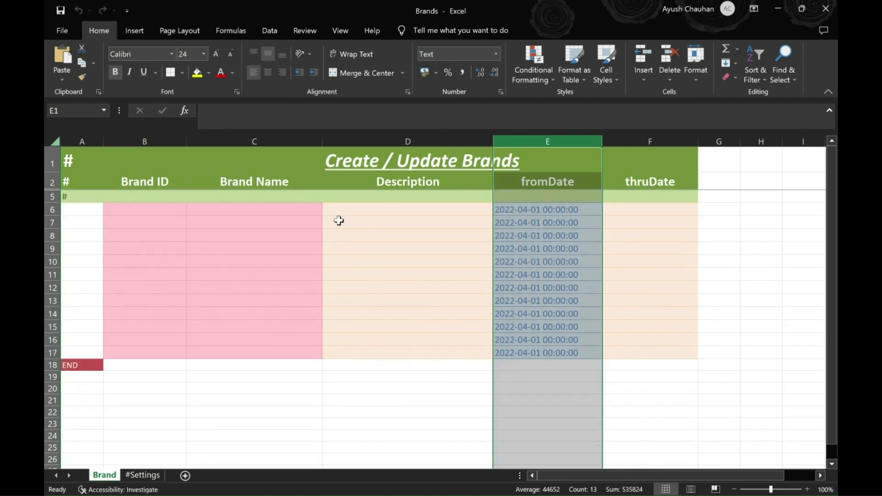
Step: Fill row 6 of the Brand sheet with Brand ID B1, Brand Name Redtape and Description somedescp
click(124, 210)
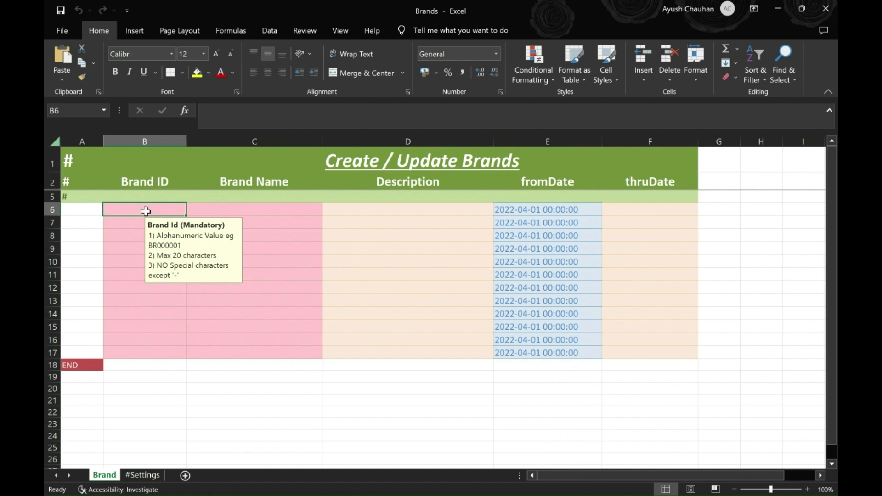
text(B)
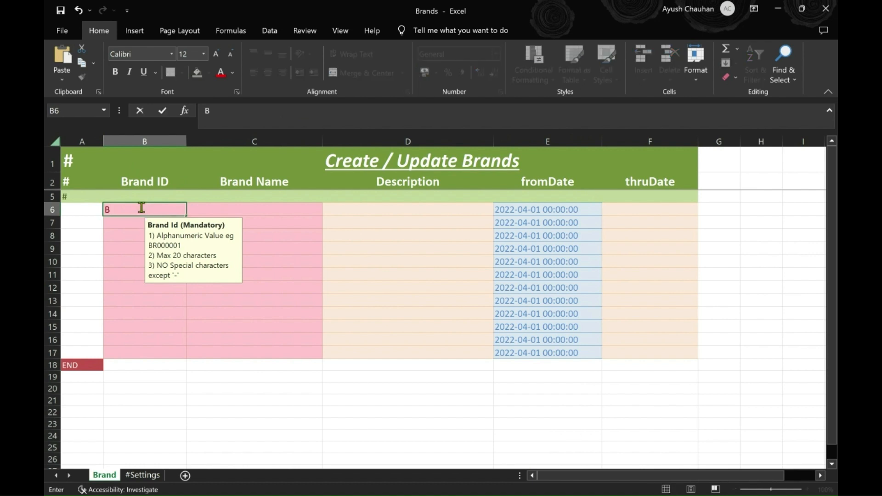
text(1)
click(225, 208)
click(327, 116)
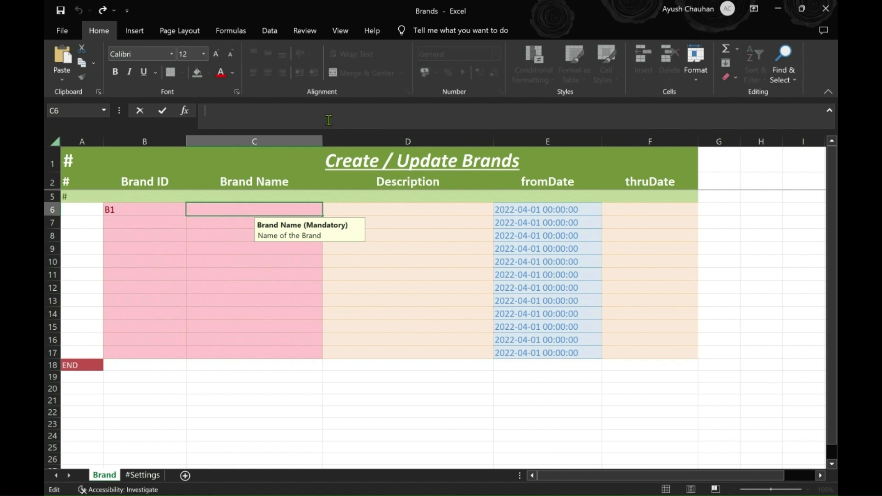
text(Redtape)
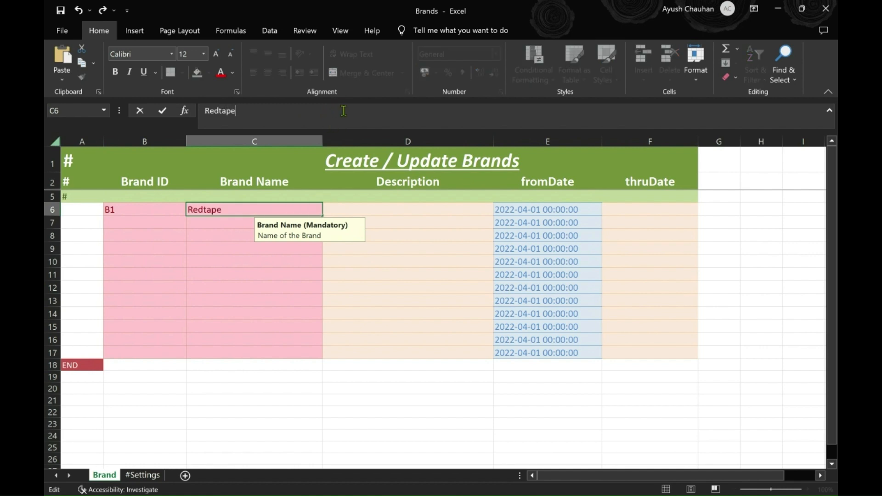
click(386, 213)
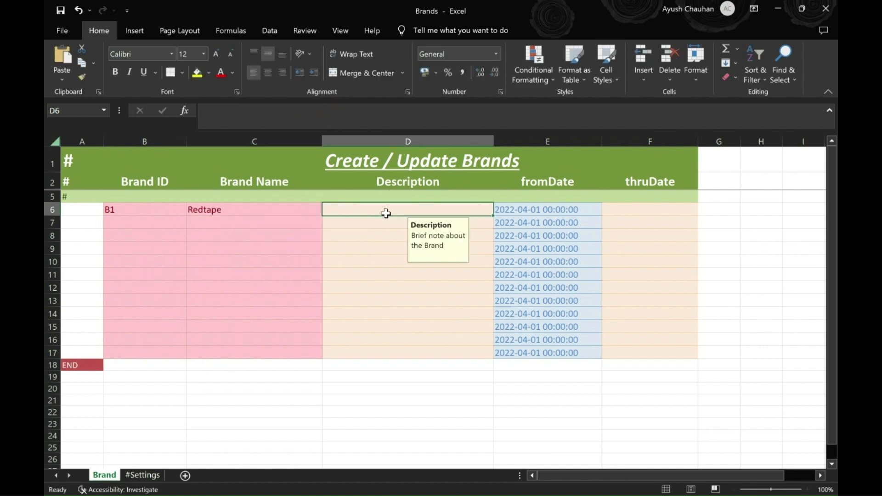
text(som)
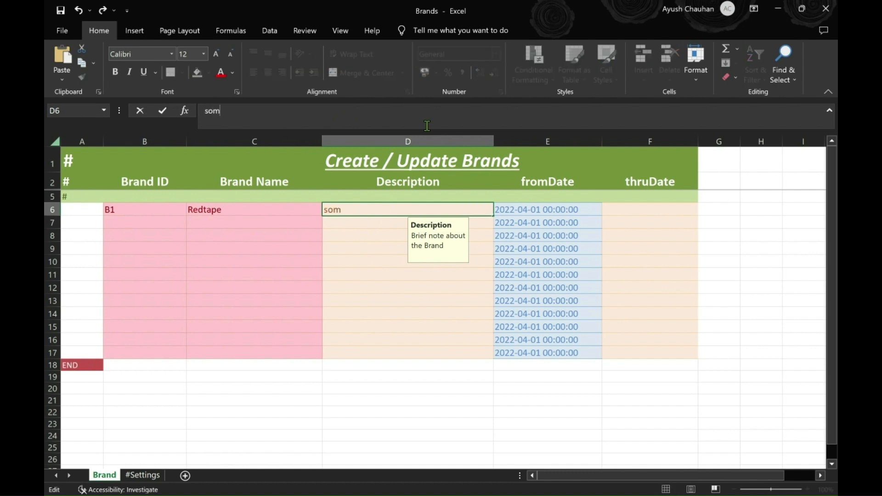
text(edescp)
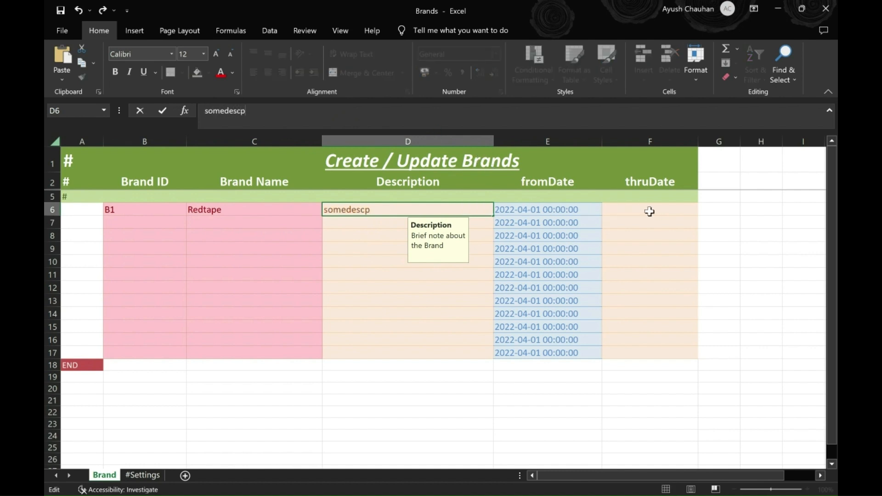
click(649, 211)
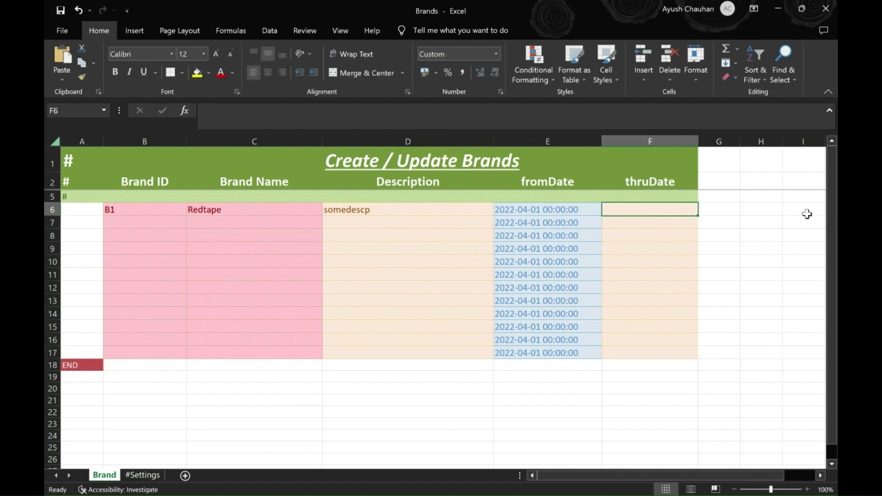
Step: Go through the remaining Brand ID cells from row 7 down to row 17, just above the END marker
click(141, 219)
key(Down)
key(Down)
key(Down)
key(Down)
key(Down)
key(Down)
key(Down)
key(Down)
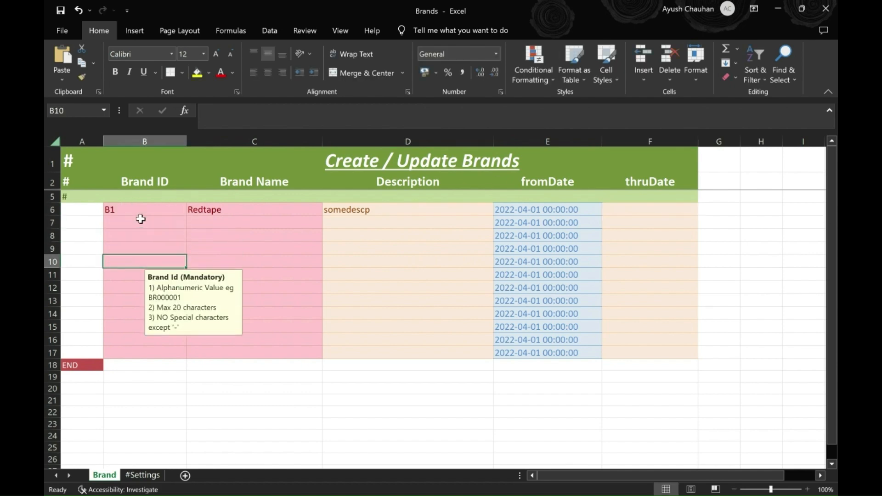
key(Down)
key(Down)
Step: Switch to DWA Commerce and open the catalog's Excel Data import page
key(alt+Tab)
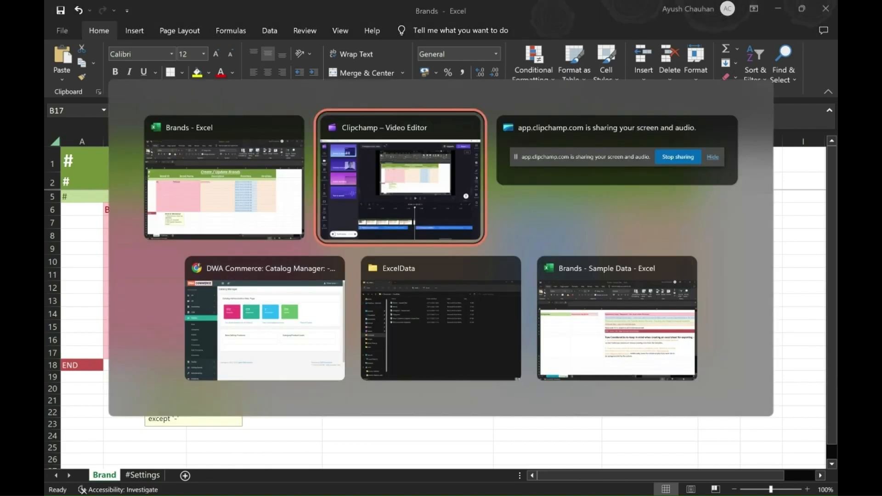
key(alt+Down)
key(alt+Left)
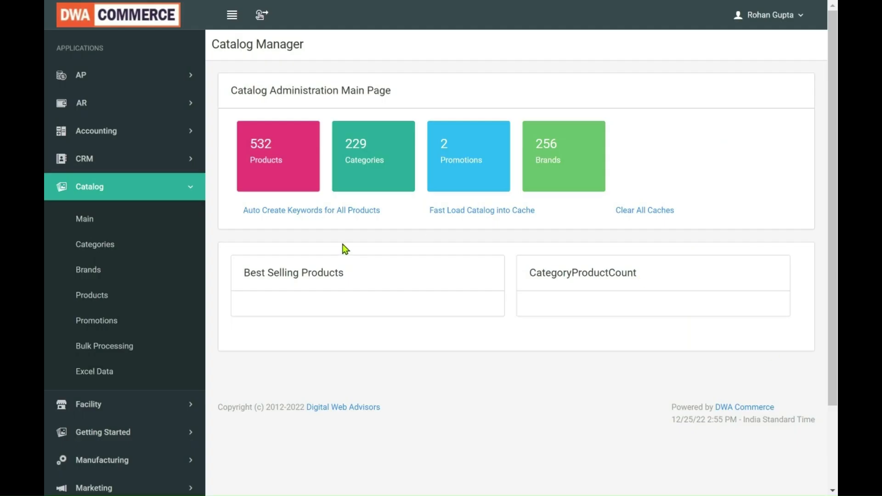
click(177, 195)
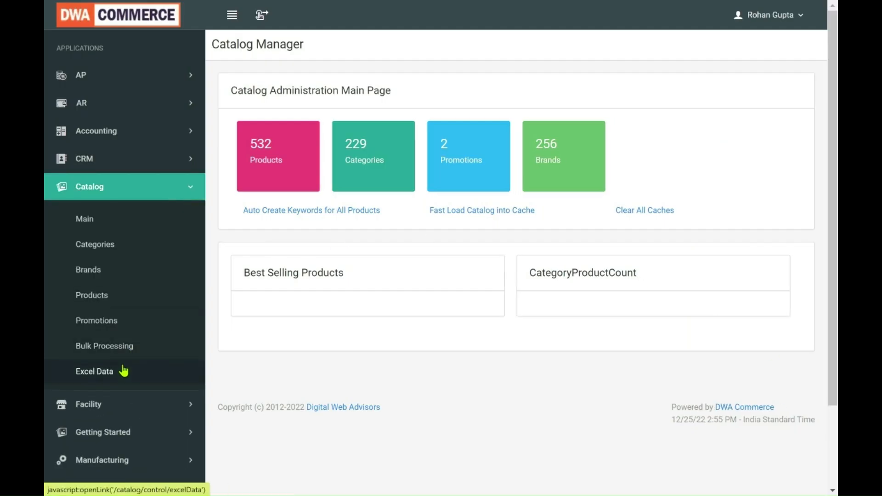
click(124, 370)
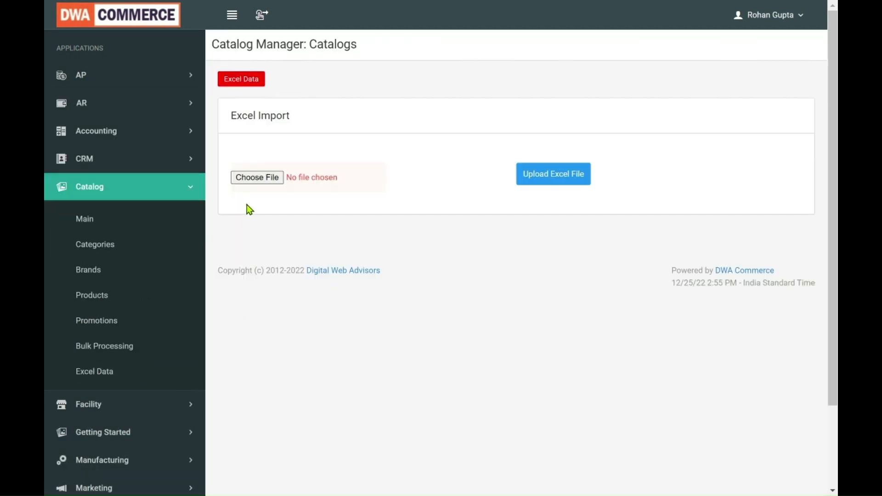
Step: Choose Brands - Sample Data.xlsx from the ExcelData folder and upload it through Excel Import
click(263, 181)
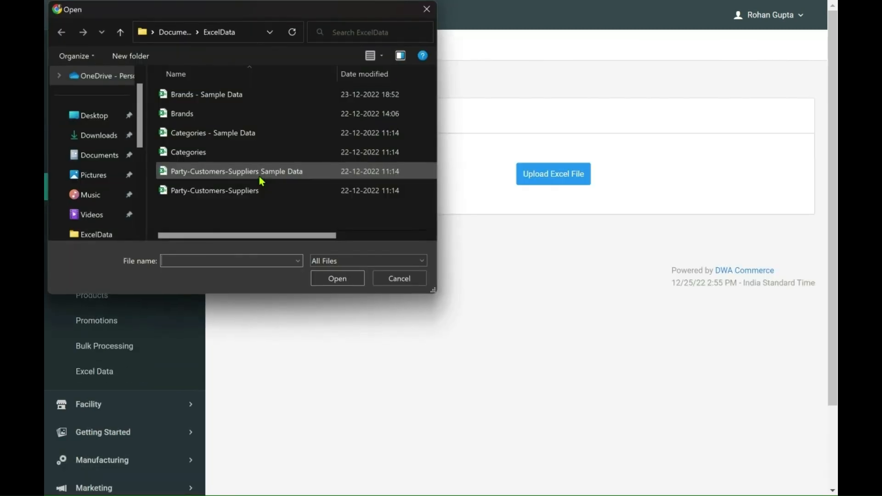
click(196, 101)
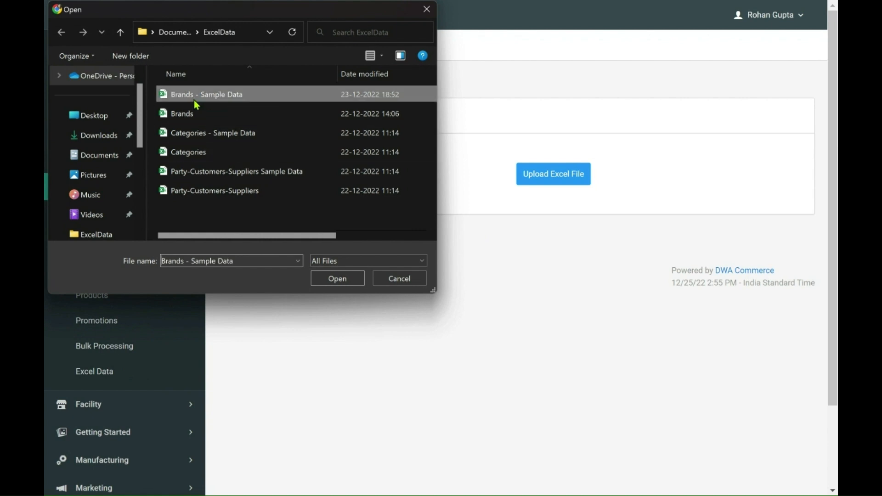
click(330, 281)
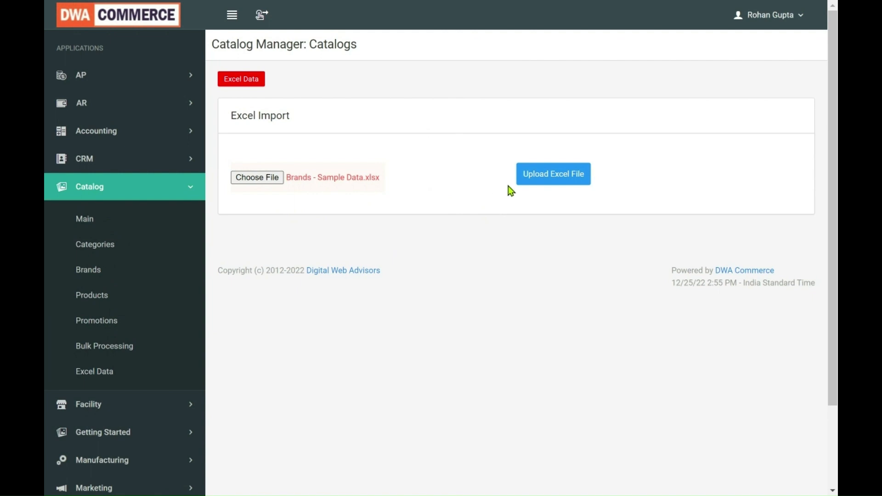
click(539, 184)
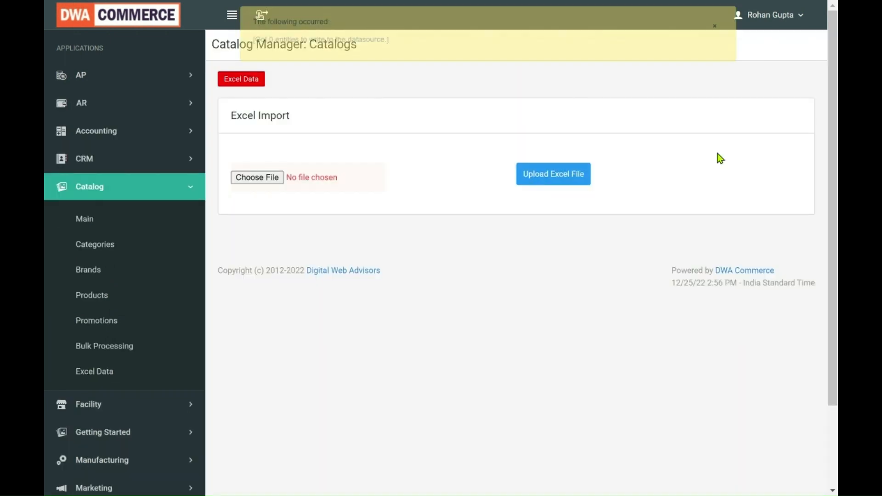
scroll(505, 276, down, 3)
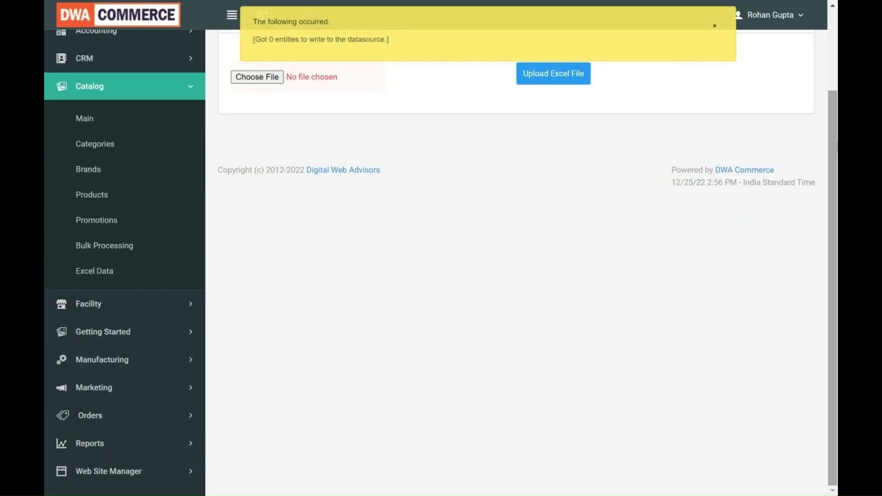
scroll(261, 15, up, 3)
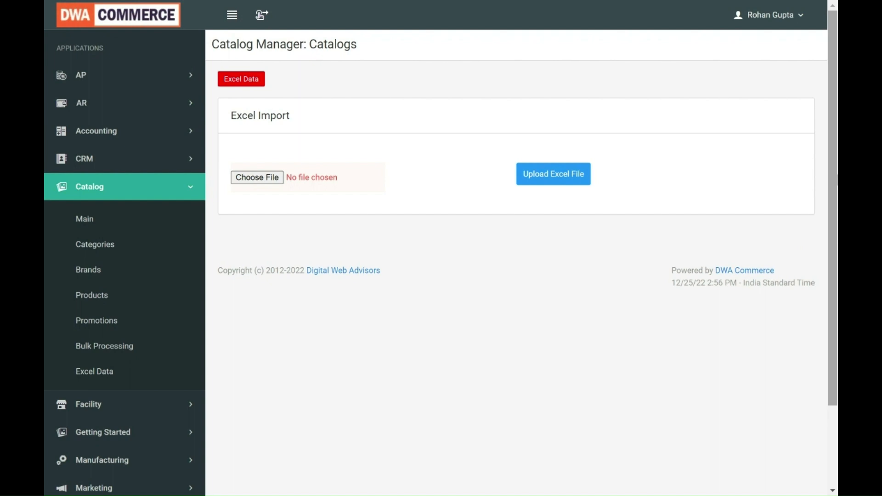
Step: Switch to the ExcelData folder and open the Categories workbook
key(alt+Tab)
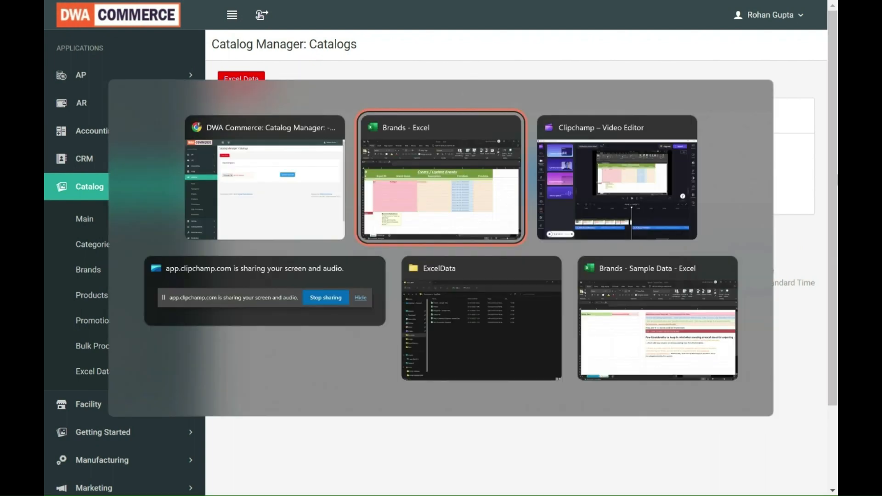
click(226, 172)
double_click(226, 172)
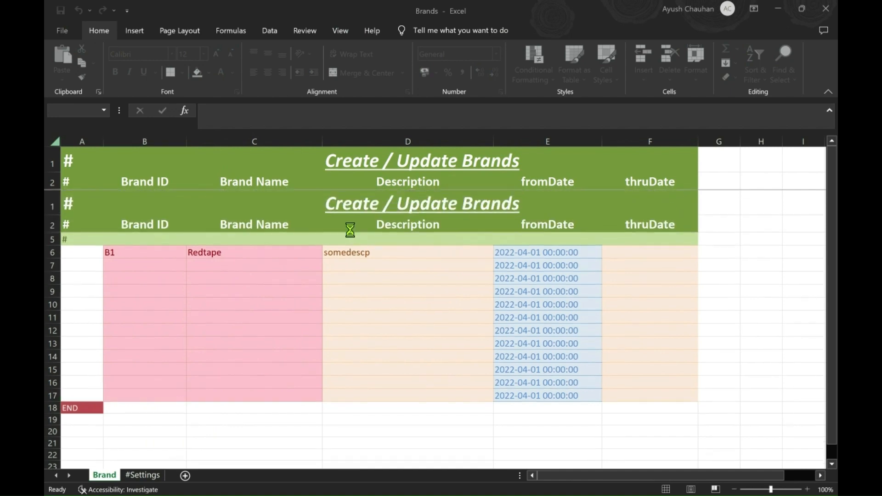